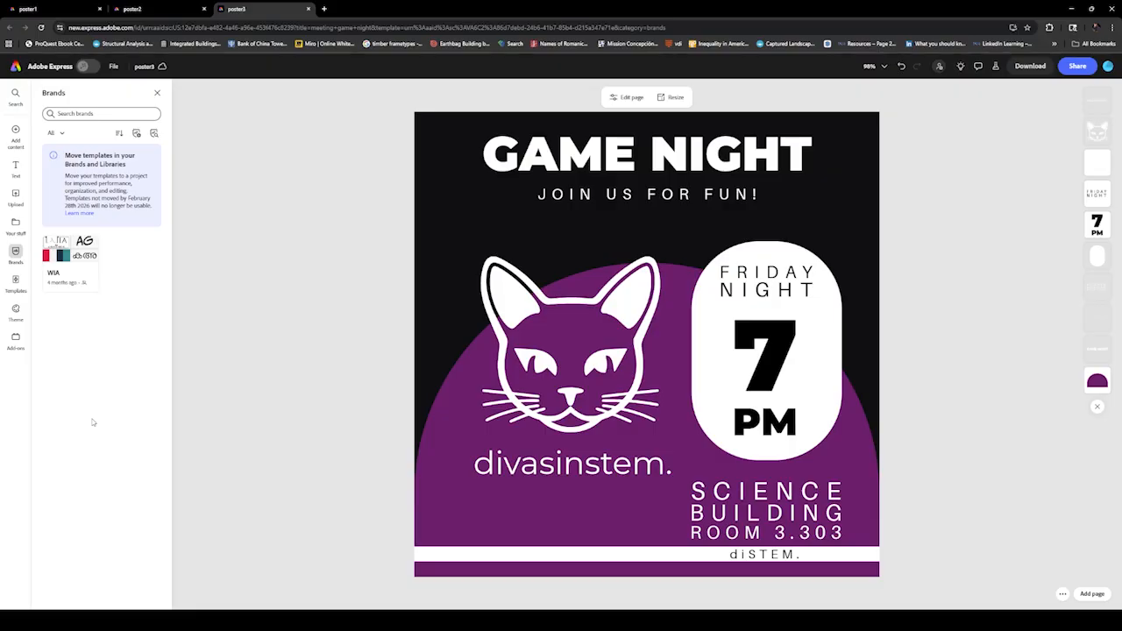
Review the existing poster2 and poster1 designs to compare their styling
left_click(151, 5)
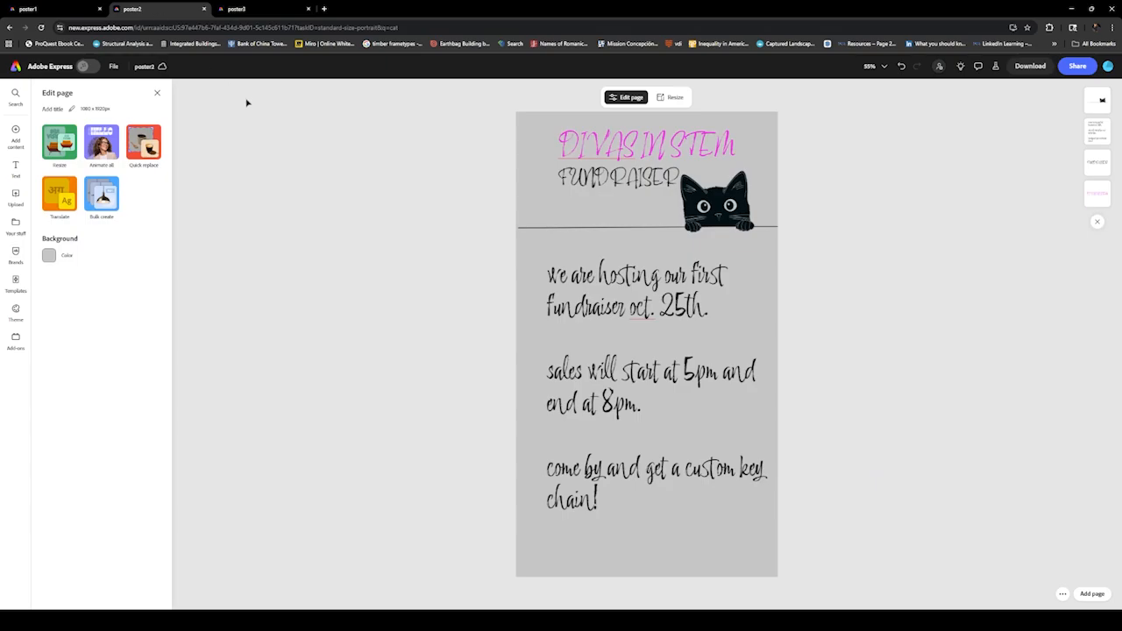
left_click(81, 8)
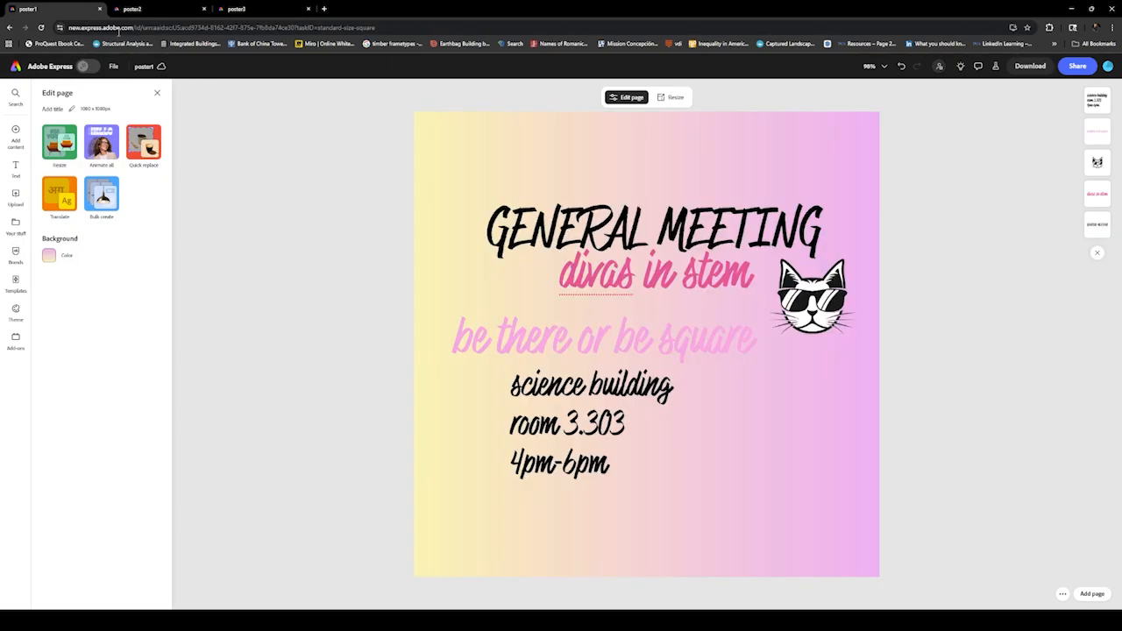
Create a new brand named "Divas in STEM" using manual setup
left_click(323, 8)
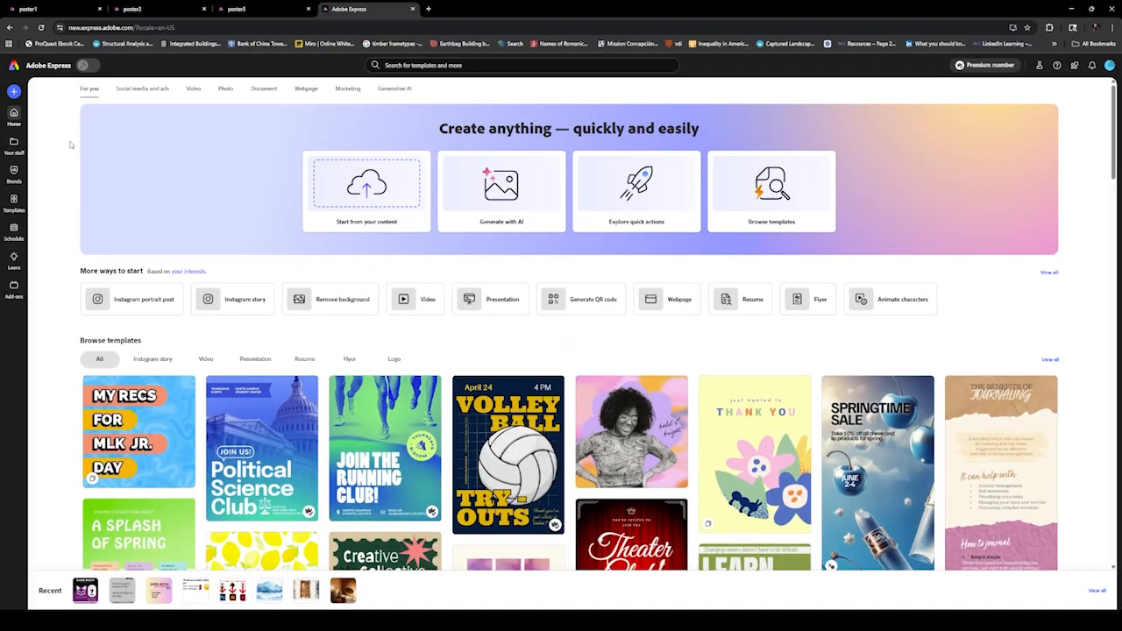
mouse_move(13, 171)
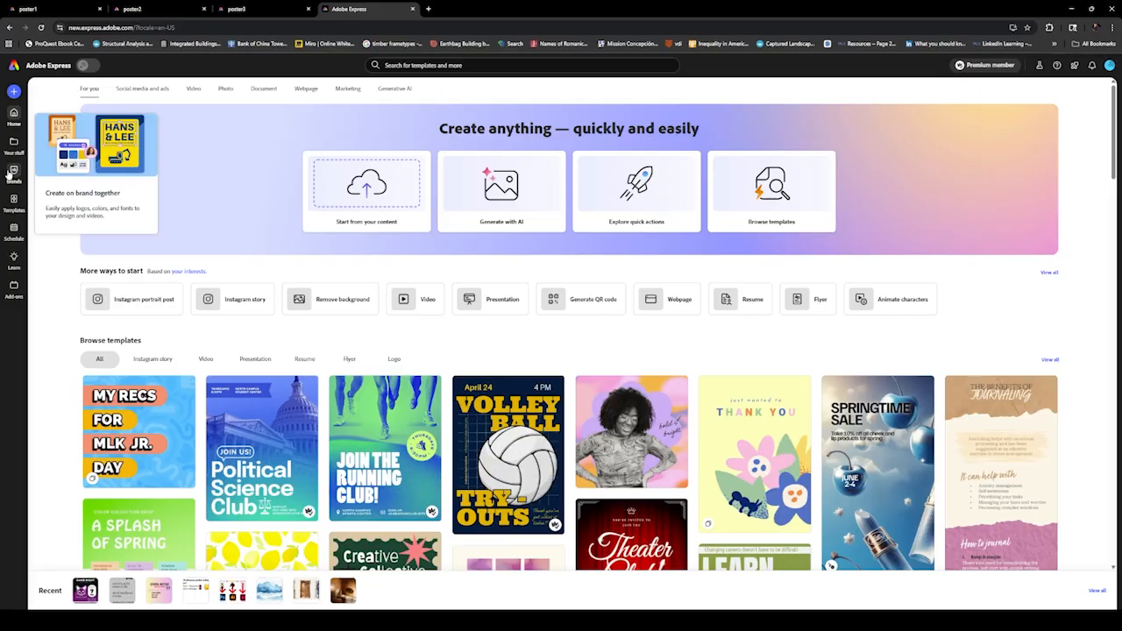
left_click(10, 172)
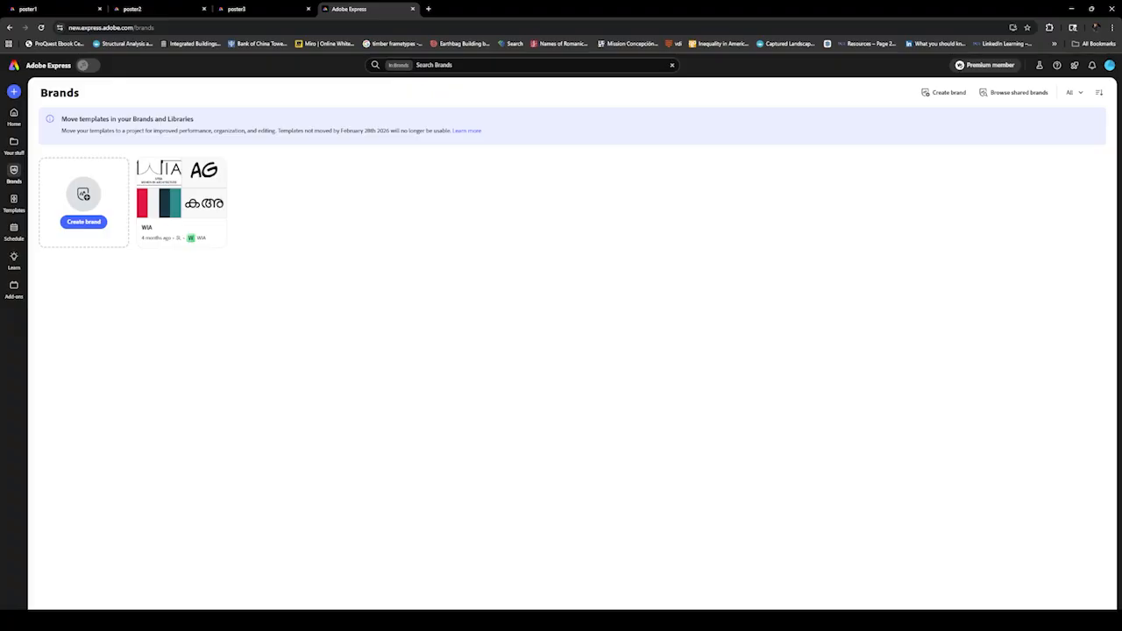
left_click(84, 221)
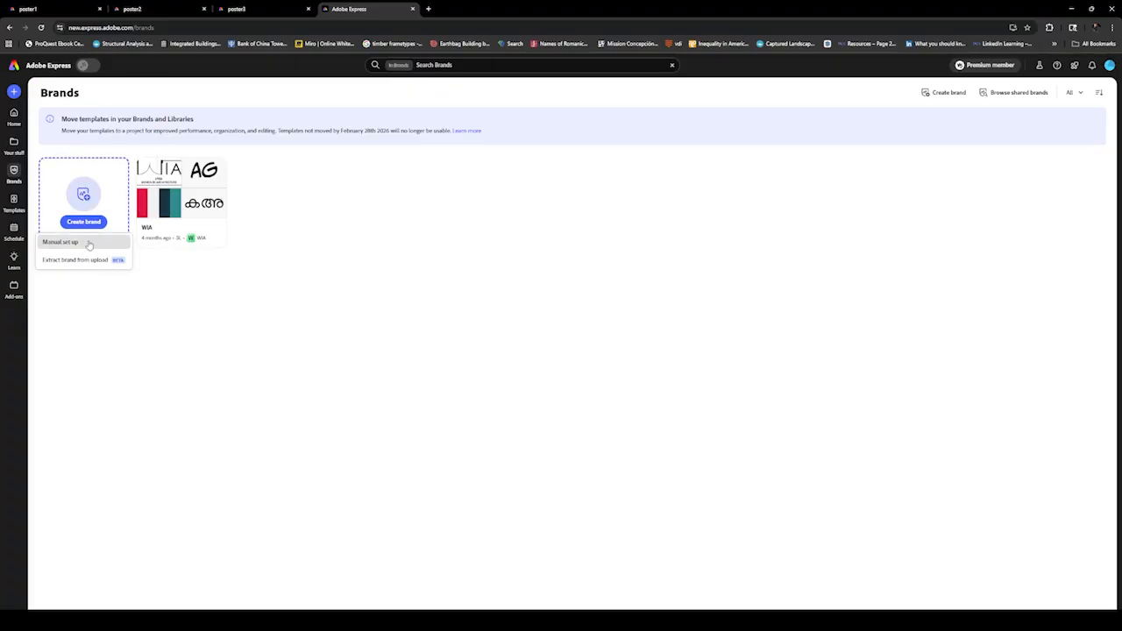
left_click(62, 242)
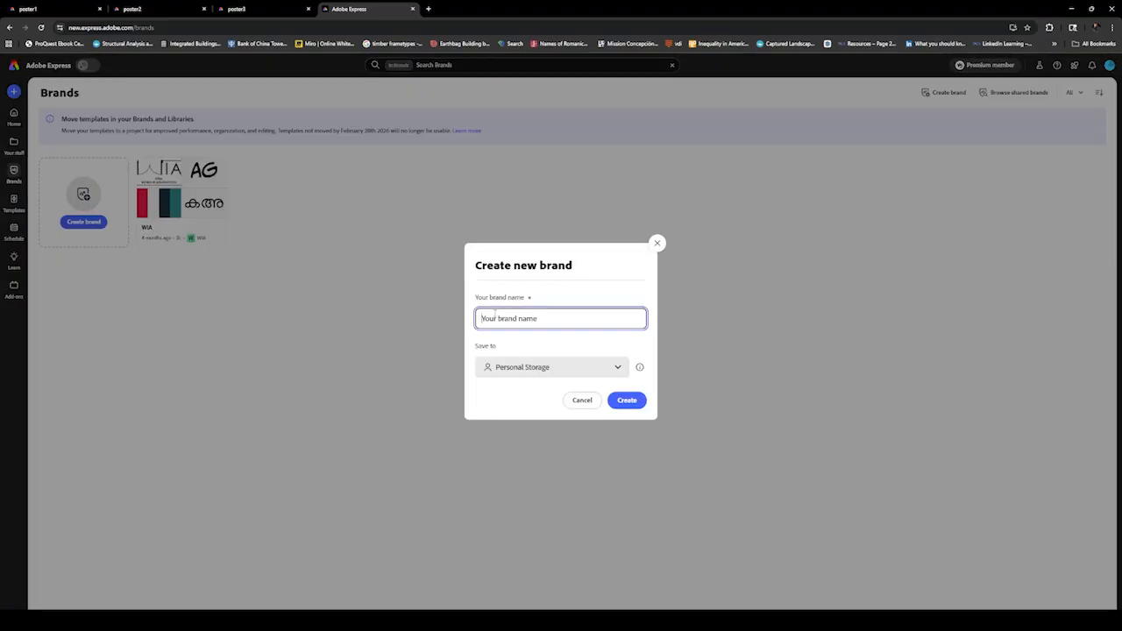
type("Diva")
type("s in STEM")
key("Return")
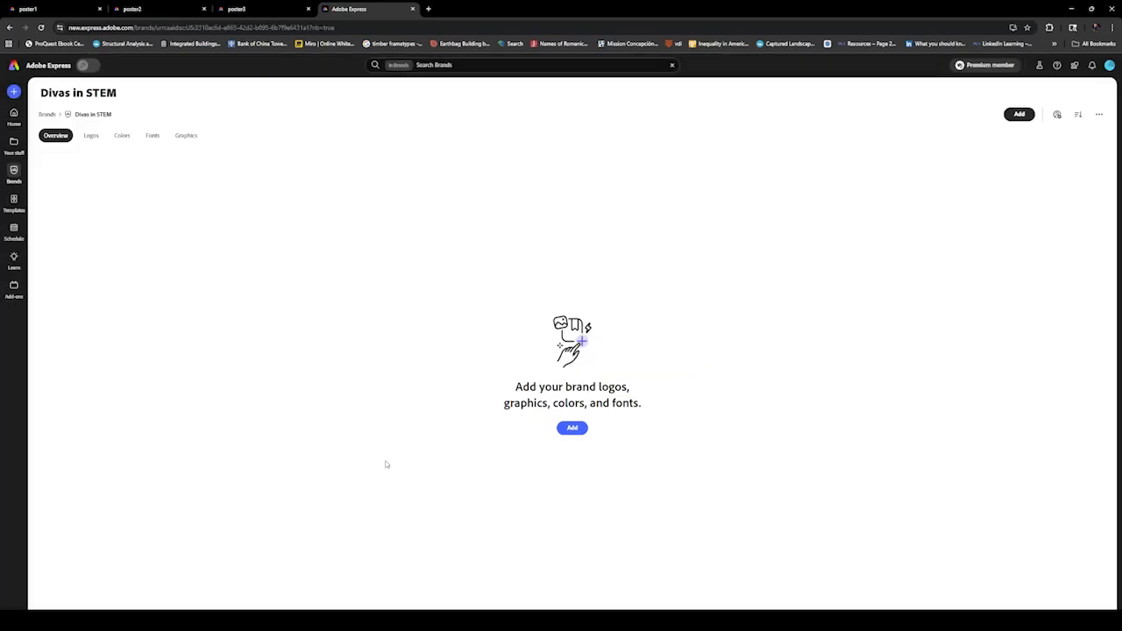
Upload cat_logo as a brand logo and create the suggested "Divas in STEM palette" from its colors
left_click(97, 138)
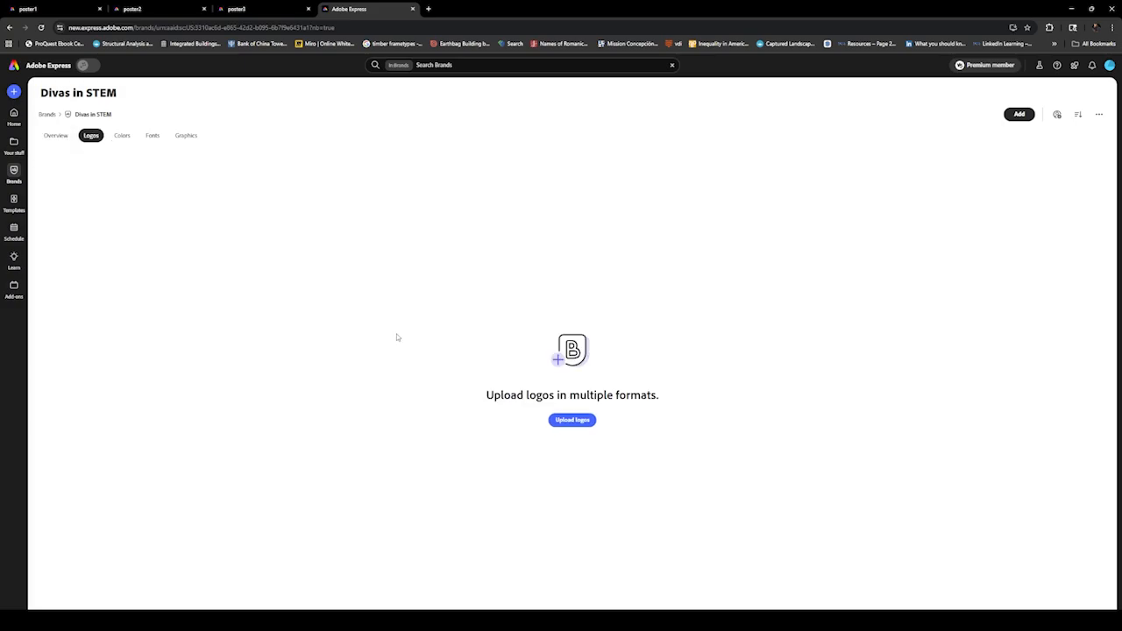
left_click(571, 420)
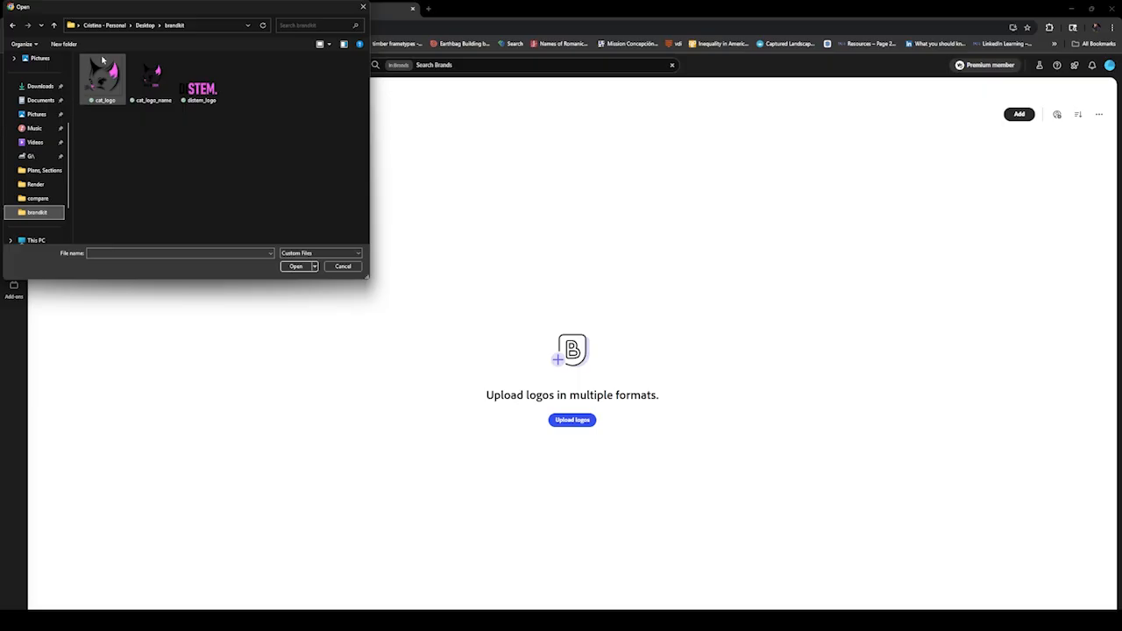
double_click(101, 77)
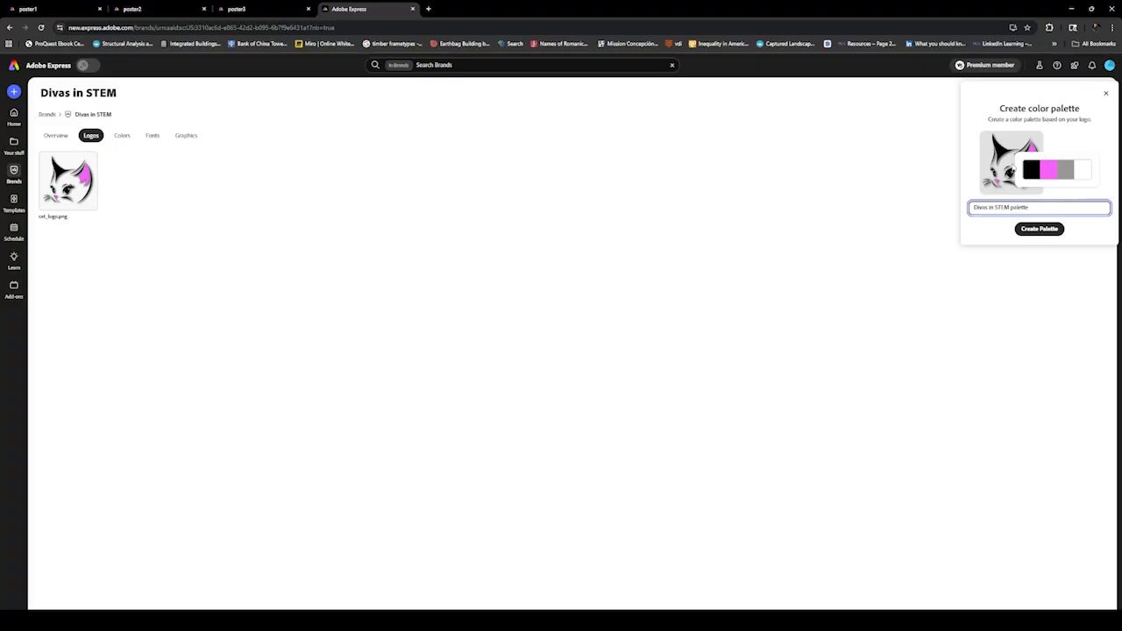
left_click(1035, 228)
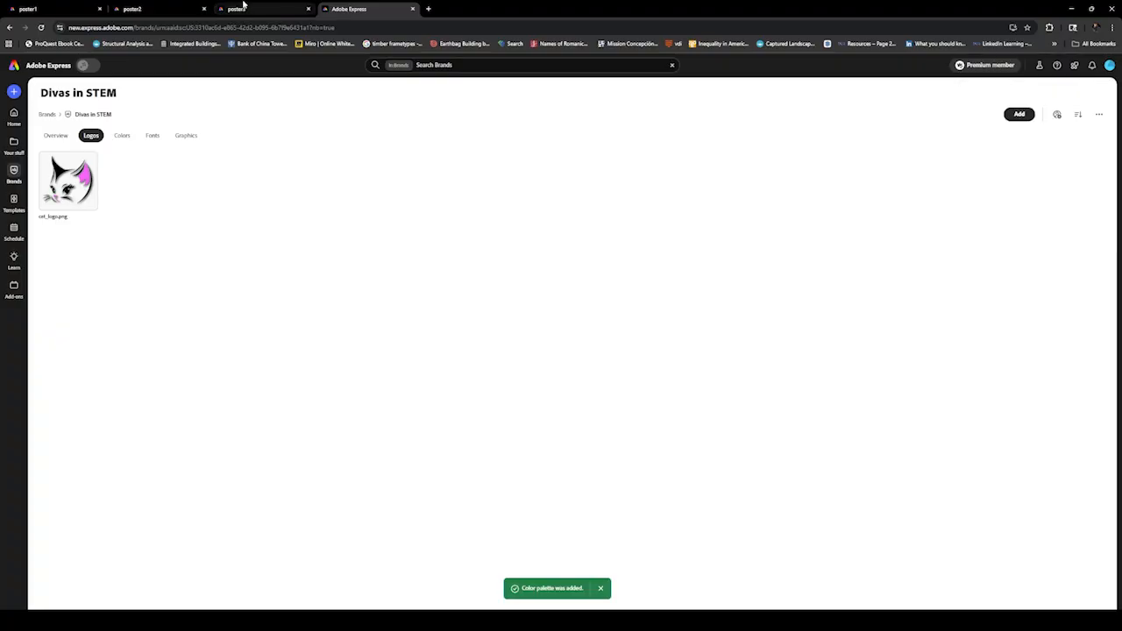
mouse_move(278, 4)
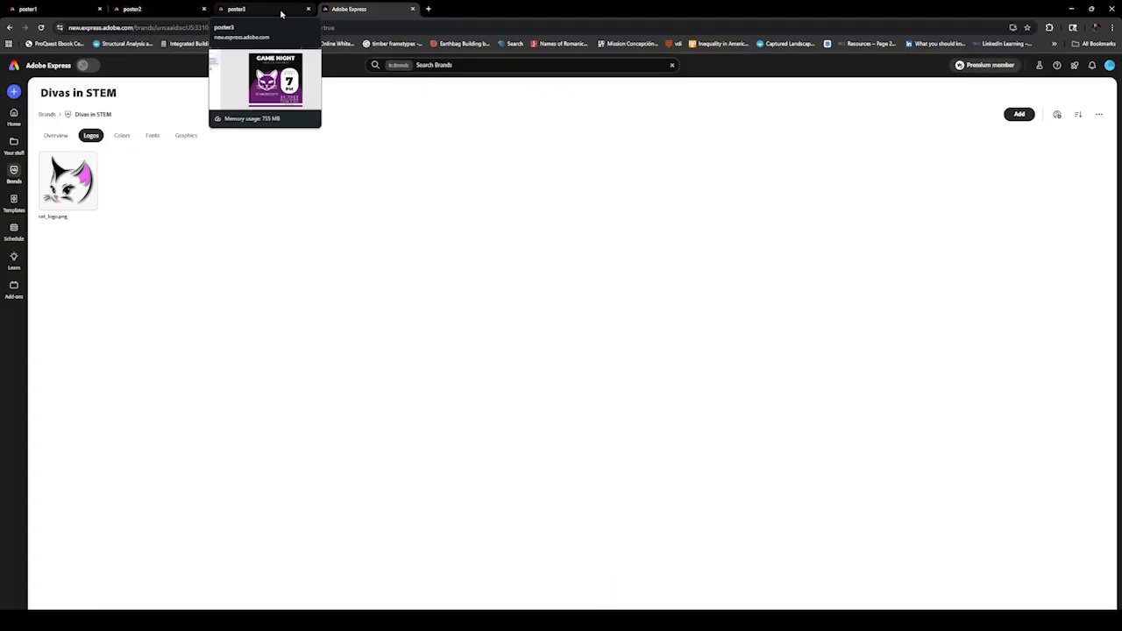
left_click(279, 9)
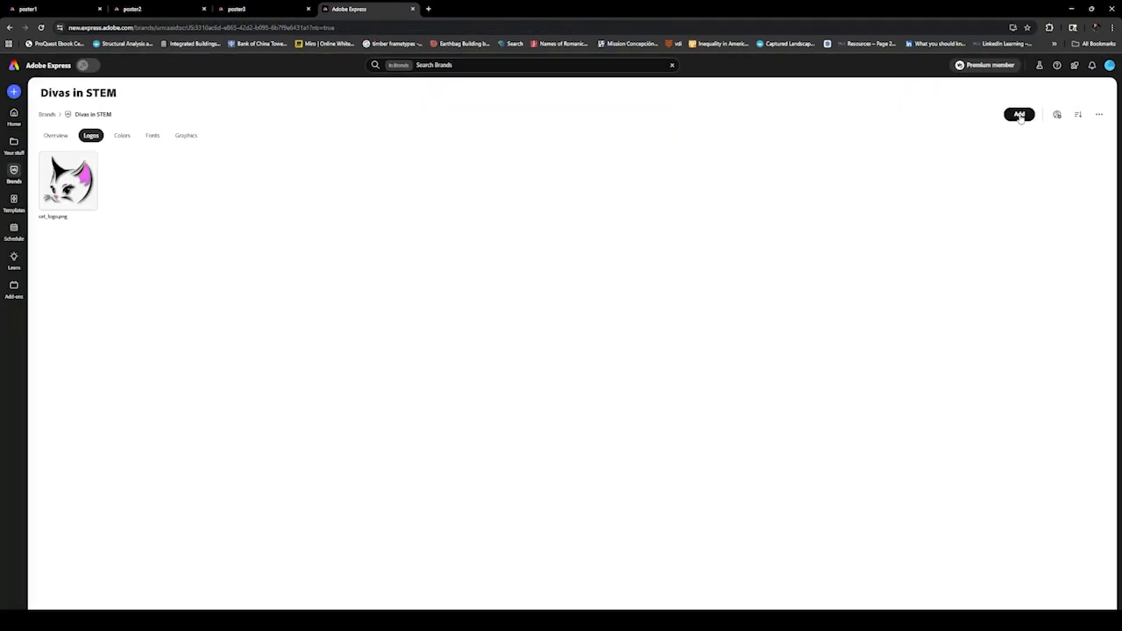
Add cat_logo_name and distem_logo to the Divas in STEM brand's logos
left_click(1019, 115)
left_click(1019, 138)
left_click(150, 77)
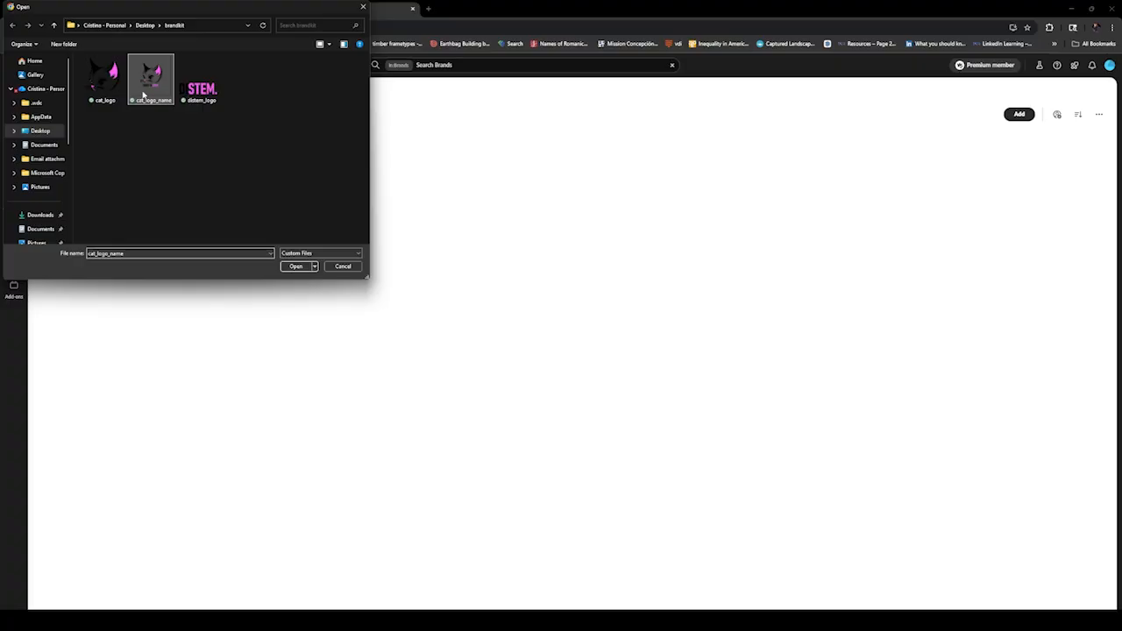
left_click(295, 266)
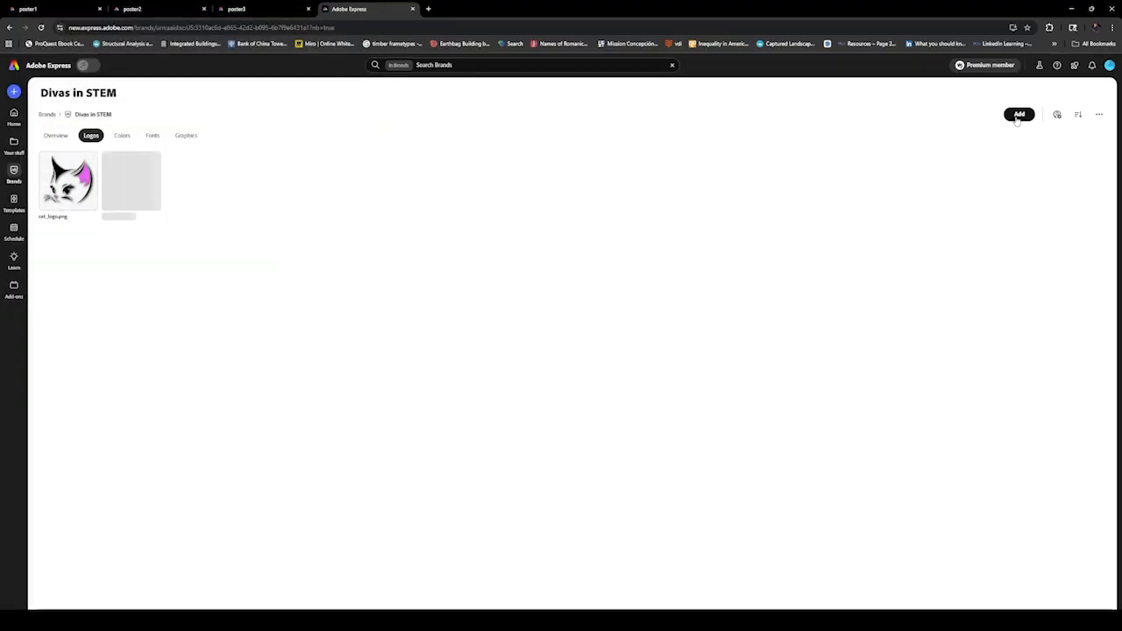
left_click(1018, 115)
left_click(1015, 138)
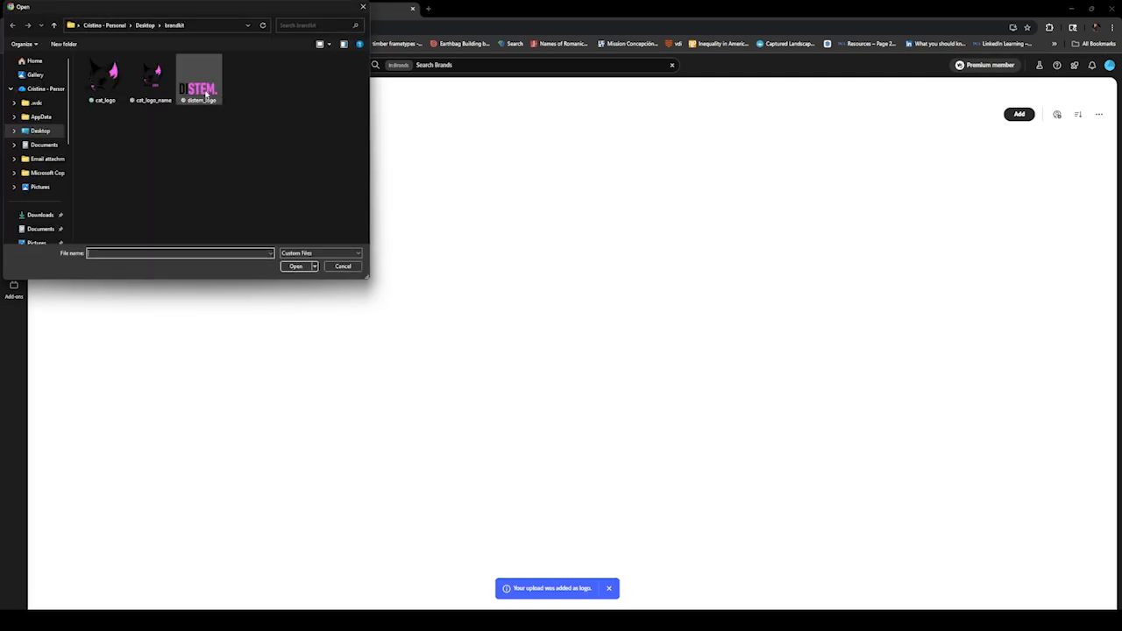
left_click(205, 94)
left_click(295, 266)
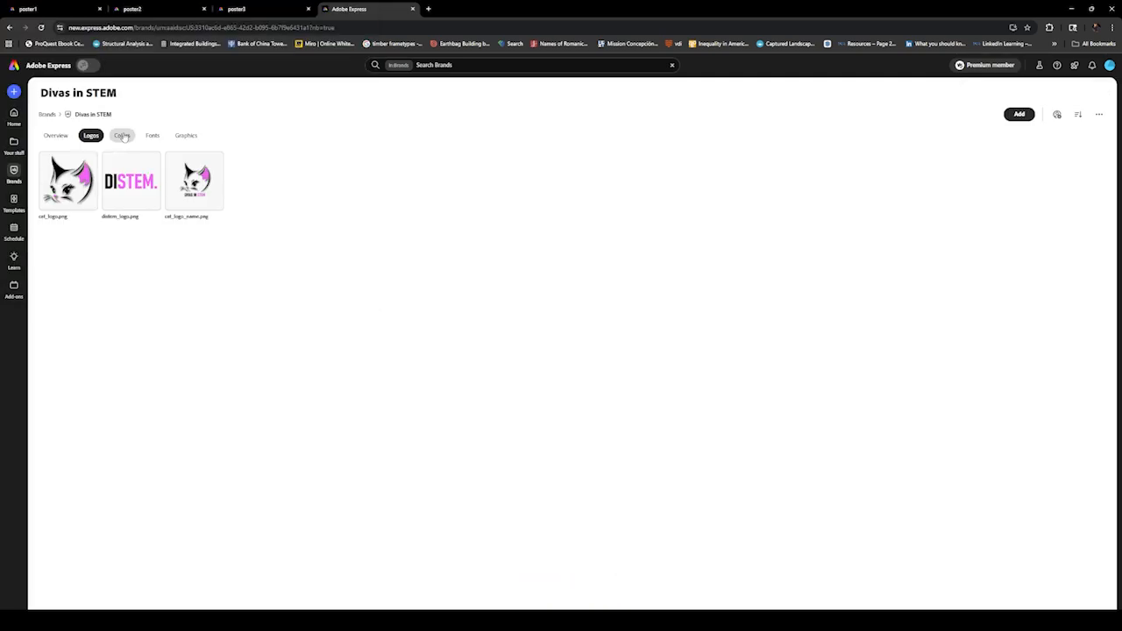
Set the three-color pink, black and white palette's role to Primary and the four-color palette's role to Secondary
left_click(122, 136)
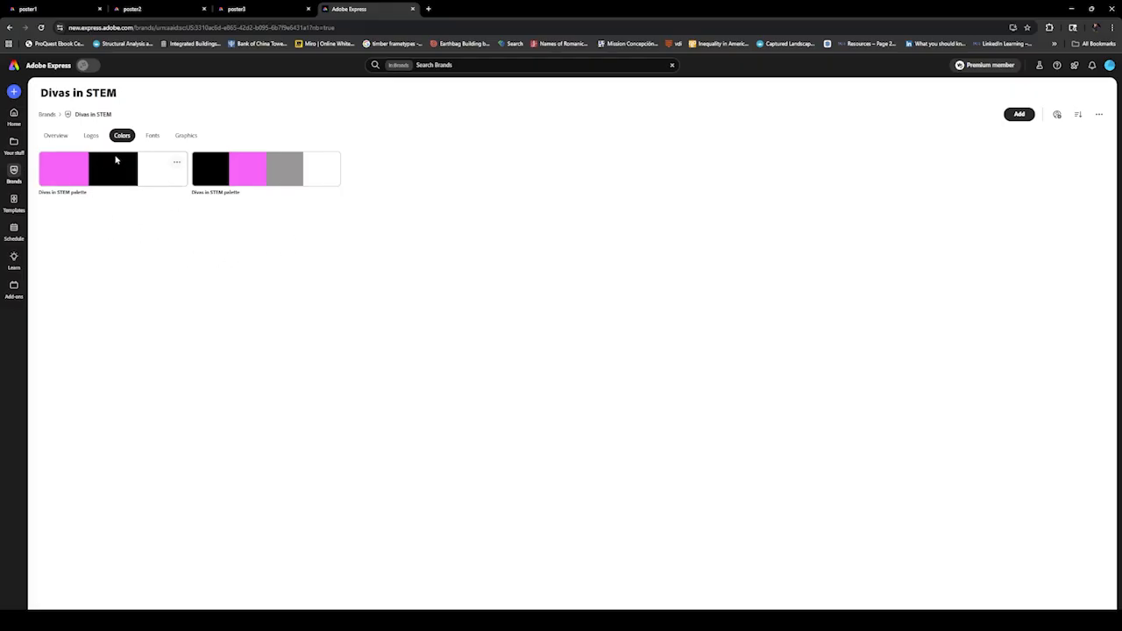
left_click(176, 163)
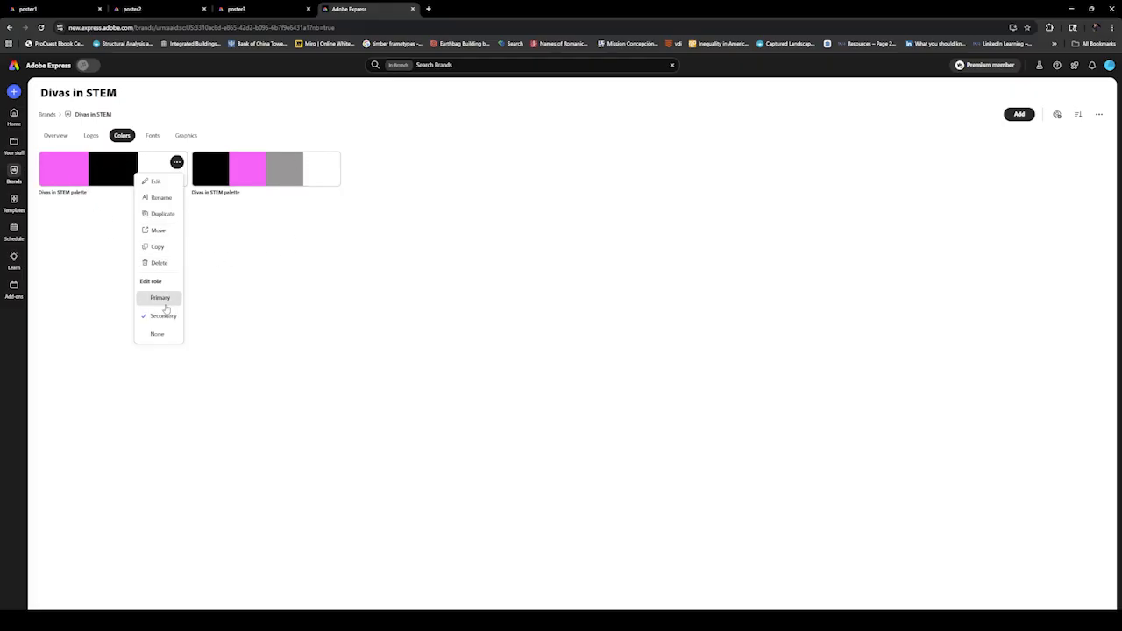
left_click(167, 307)
left_click(329, 162)
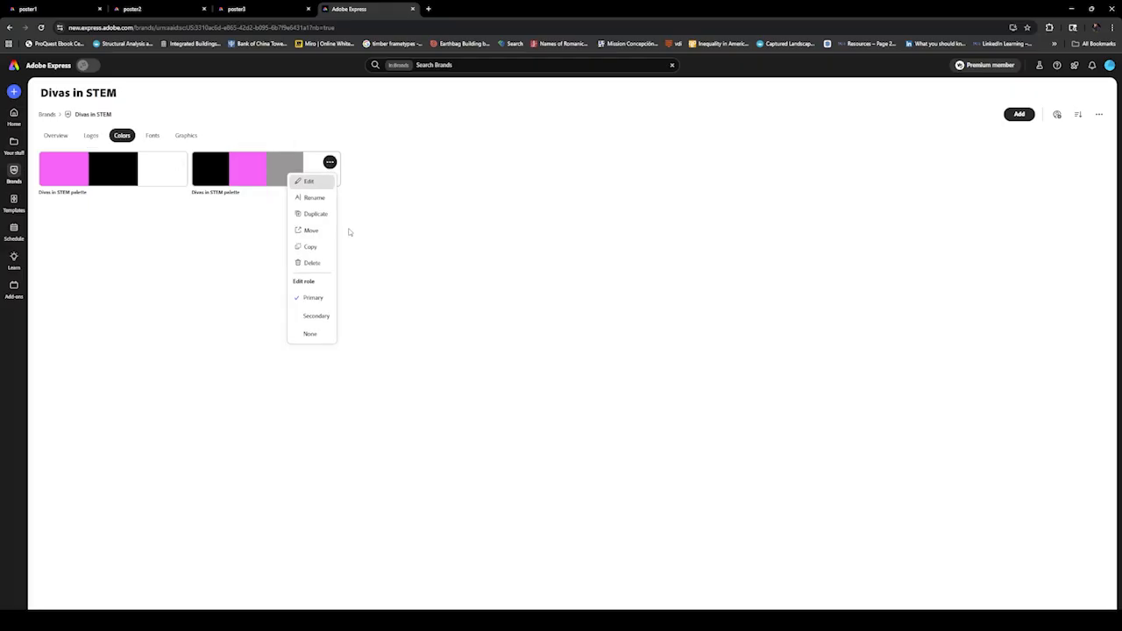
left_click(318, 317)
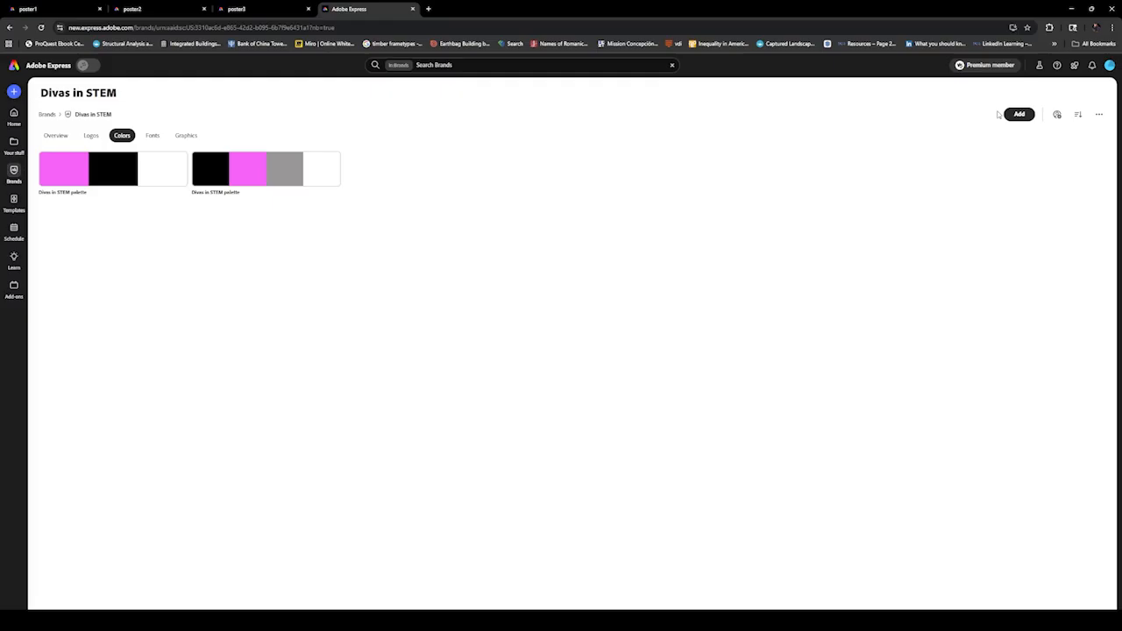
left_click(1019, 115)
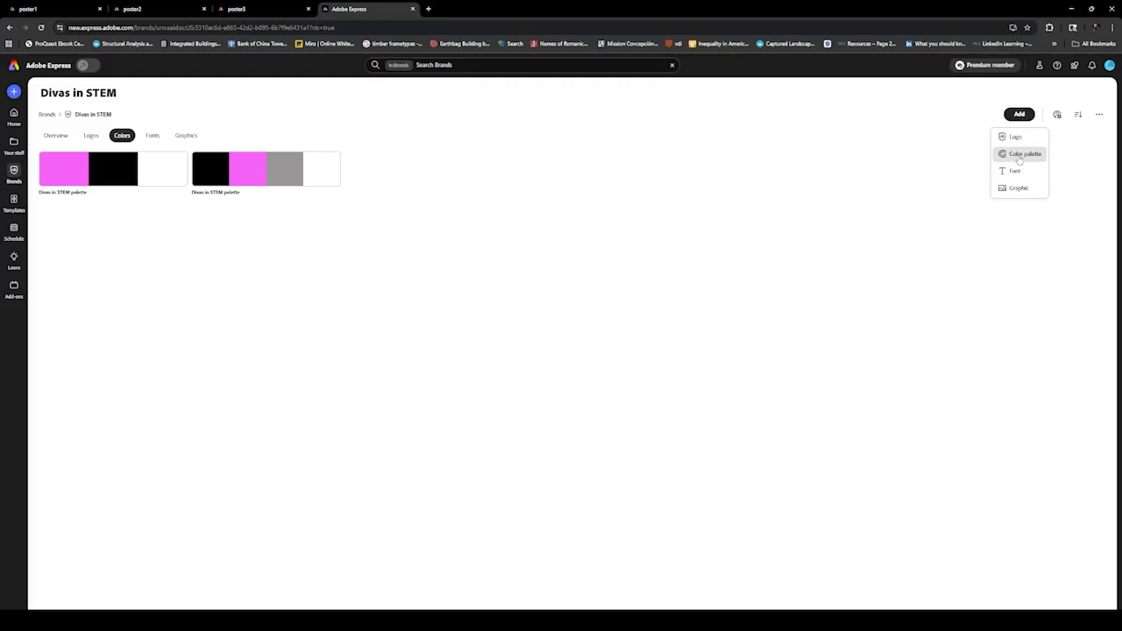
left_click(1023, 153)
left_click(461, 369)
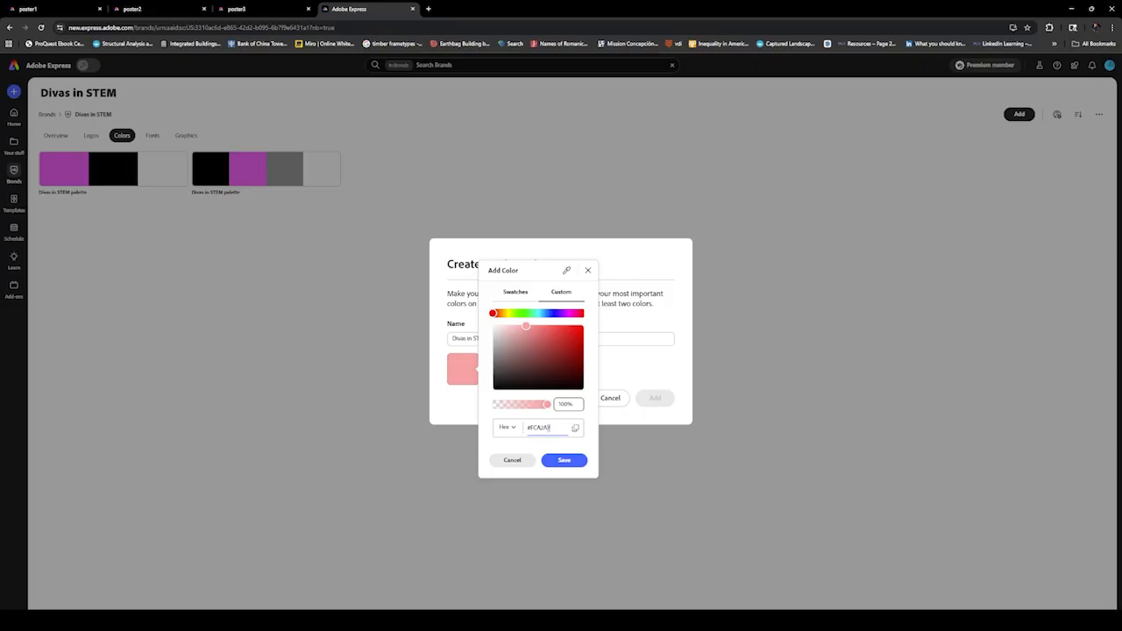
double_click(549, 428)
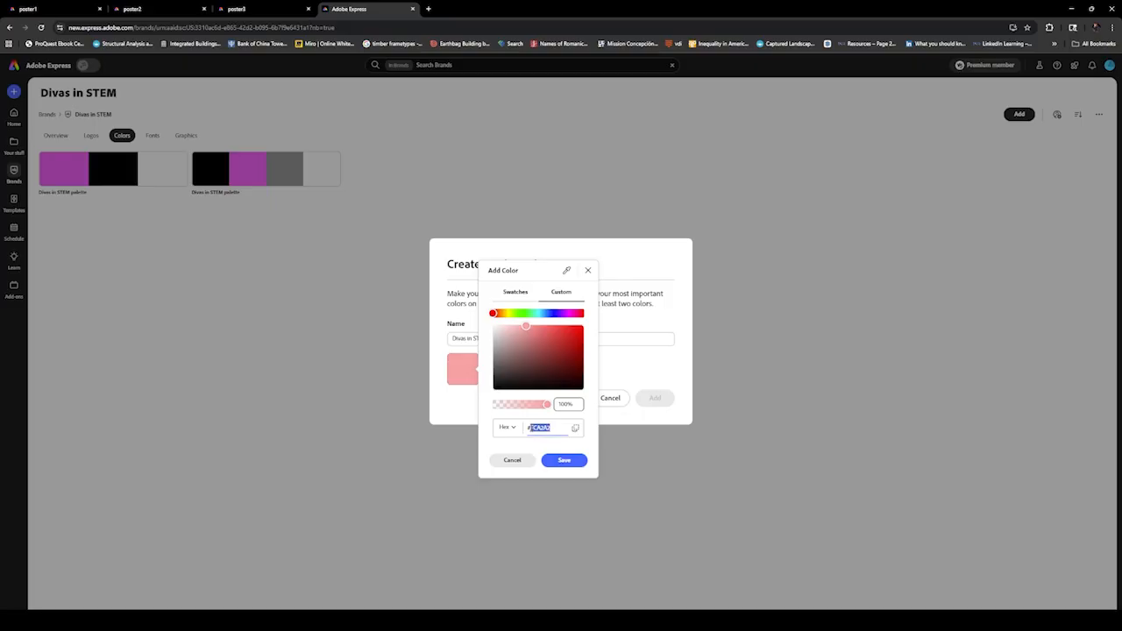
left_click(587, 270)
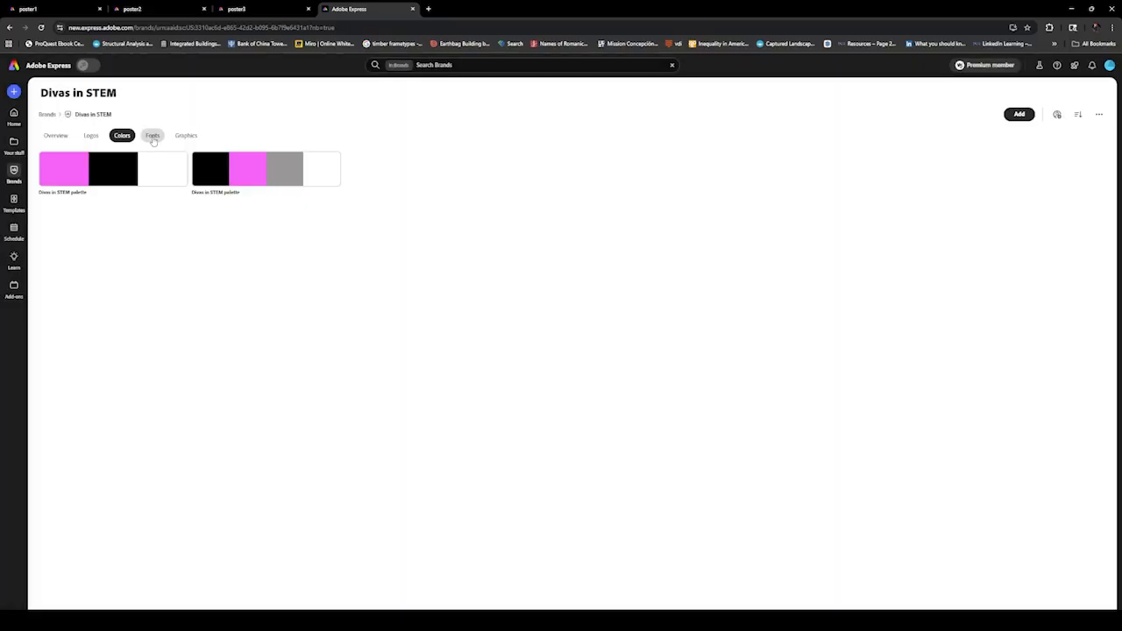
Go to the brand's fonts and review the typefaces used in poster1, poster2 and poster3
left_click(153, 139)
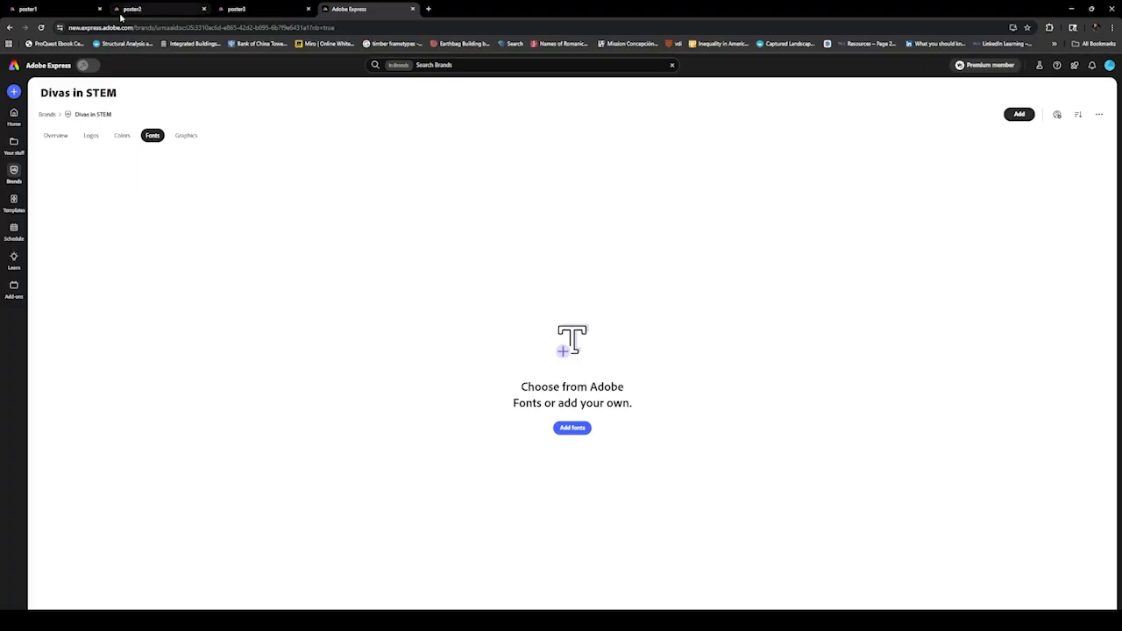
left_click(63, 8)
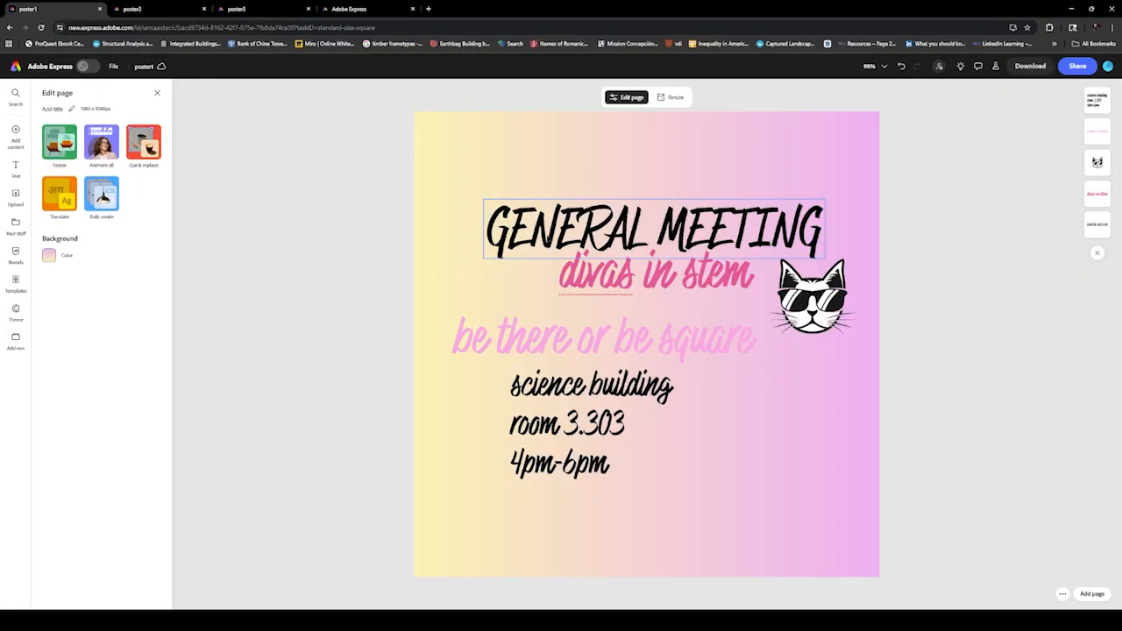
left_click(140, 8)
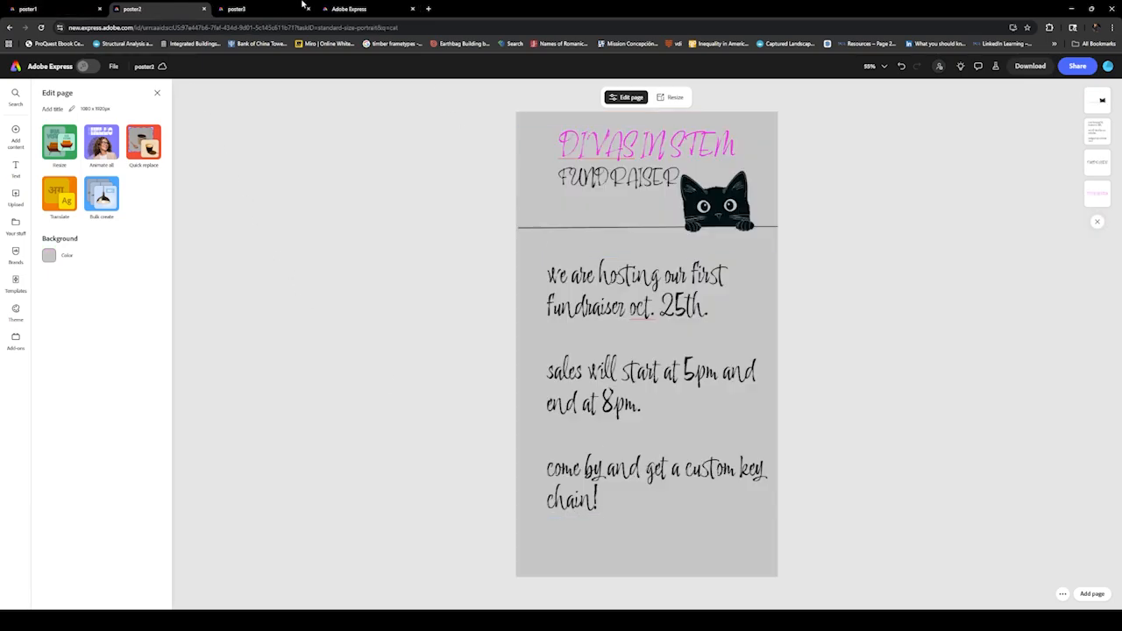
left_click(241, 8)
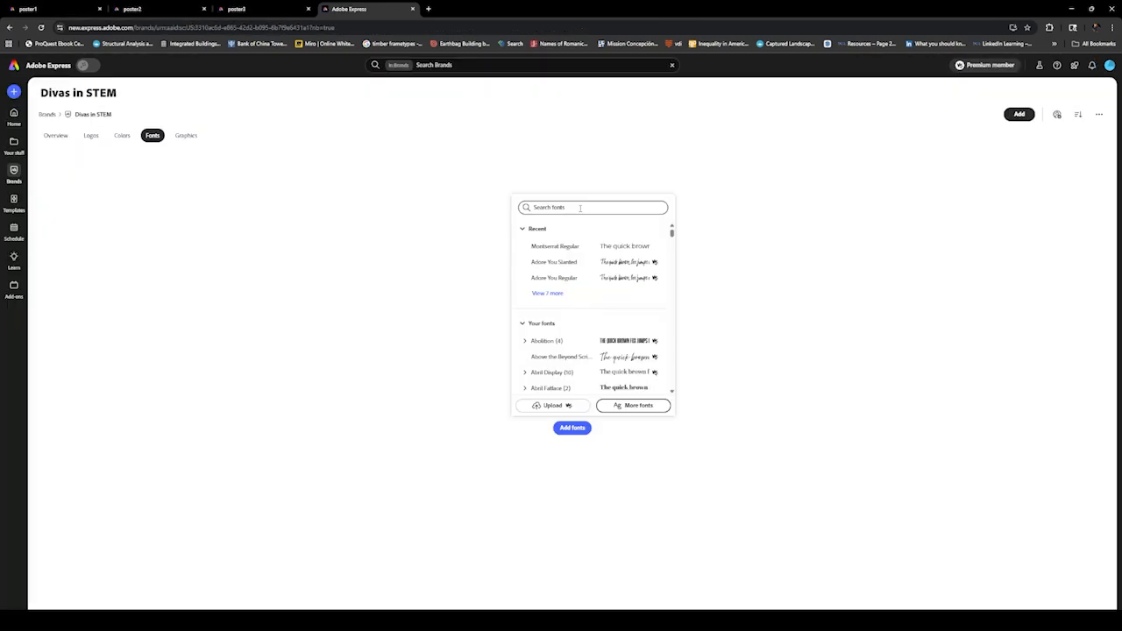
Add Bahnschrift Bold SemiCondensed as the brand's header font and Bahnschrift SemiLight Condensed as its body font
left_click(579, 207)
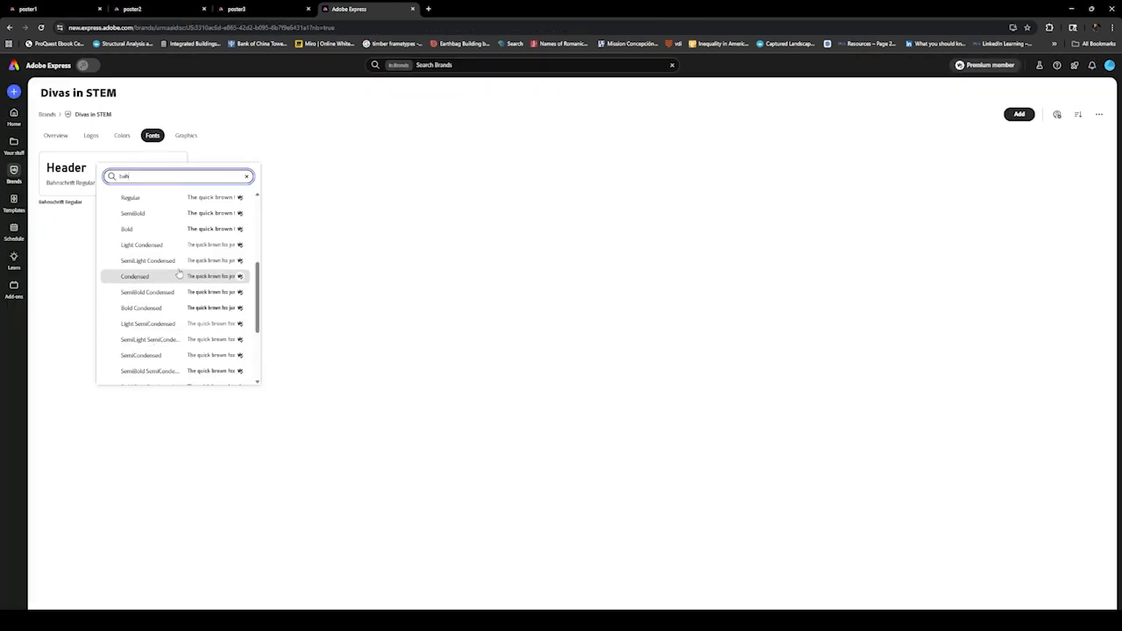
scroll(178, 269, "down", 1)
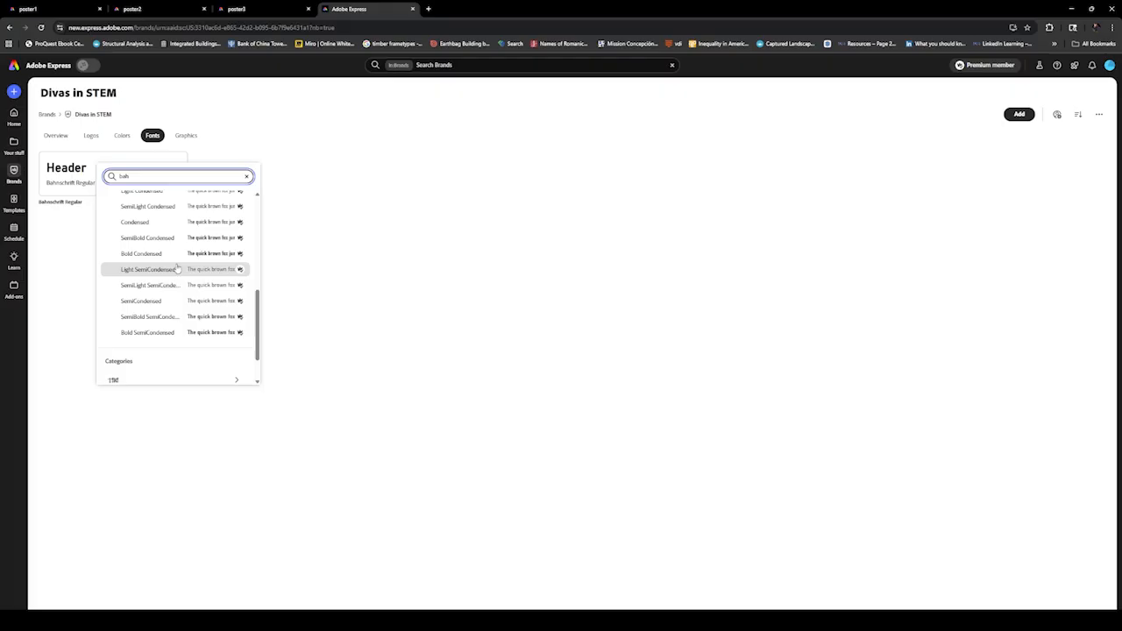
scroll(176, 269, "down", 1)
left_click(163, 299)
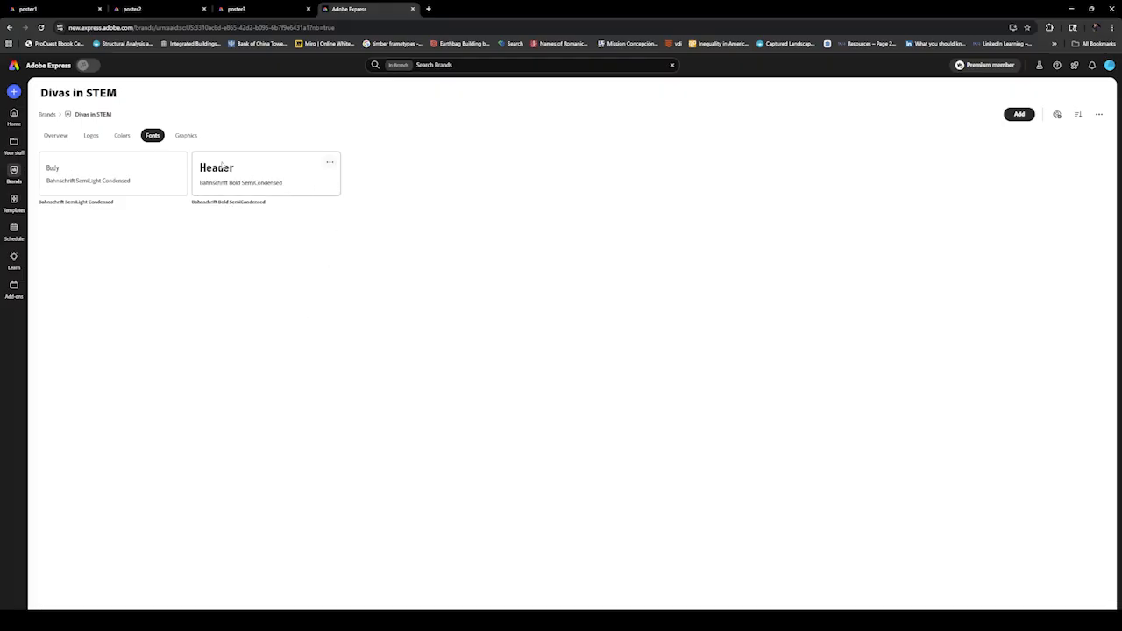
left_click(91, 136)
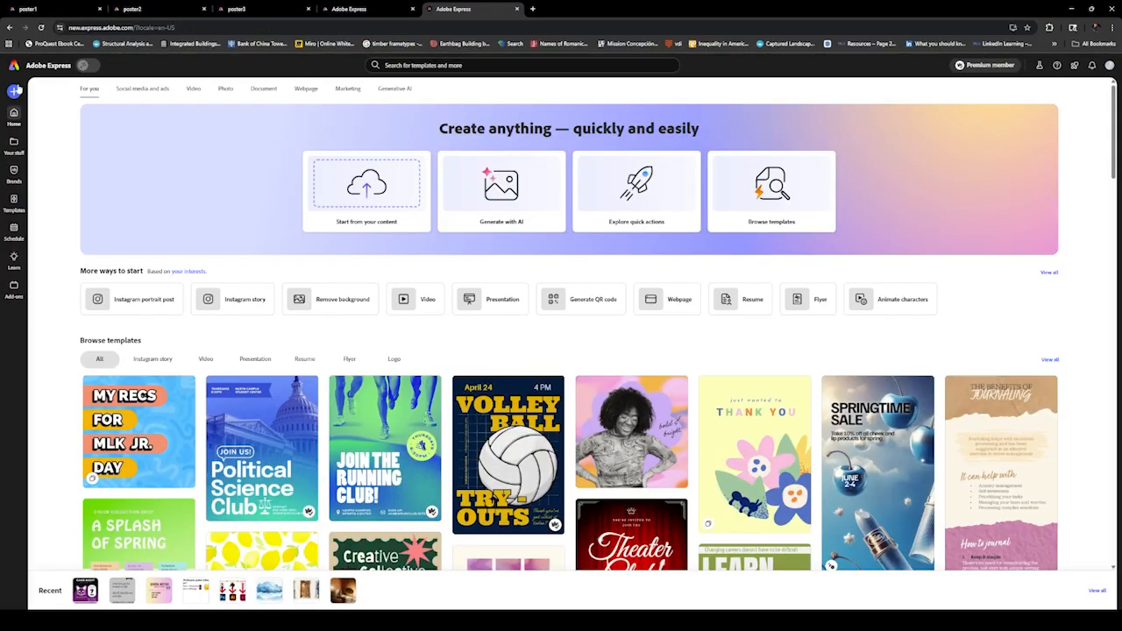
Start an Instagram square post from the "Rediscover the Classics" CD template and apply the Divas in STEM brand to it
left_click(16, 92)
left_click(560, 313)
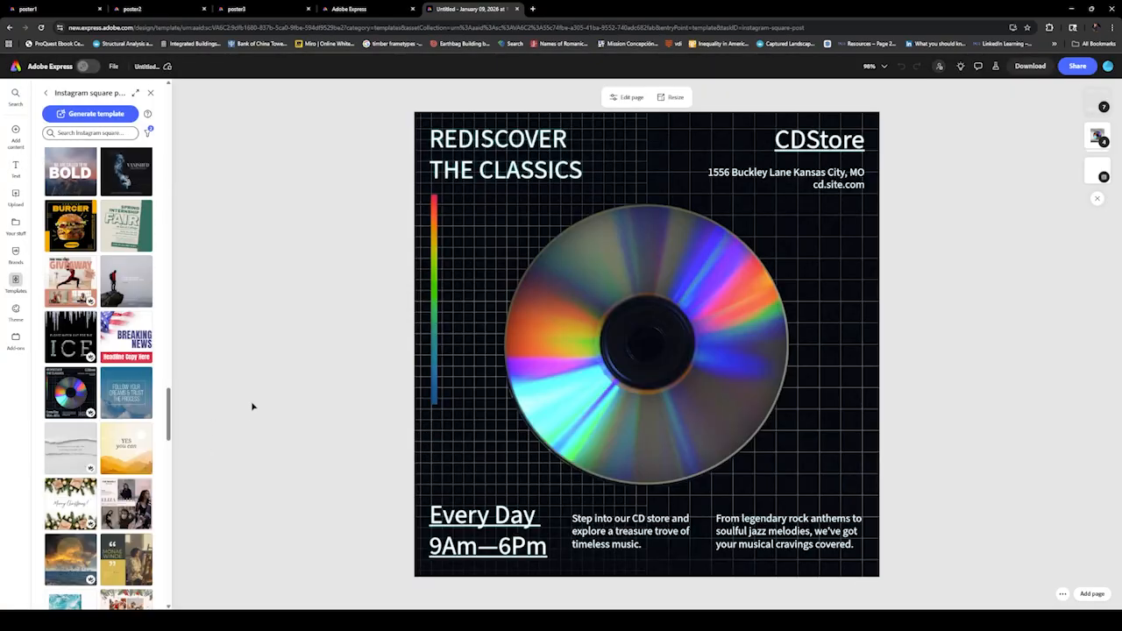
left_click(15, 253)
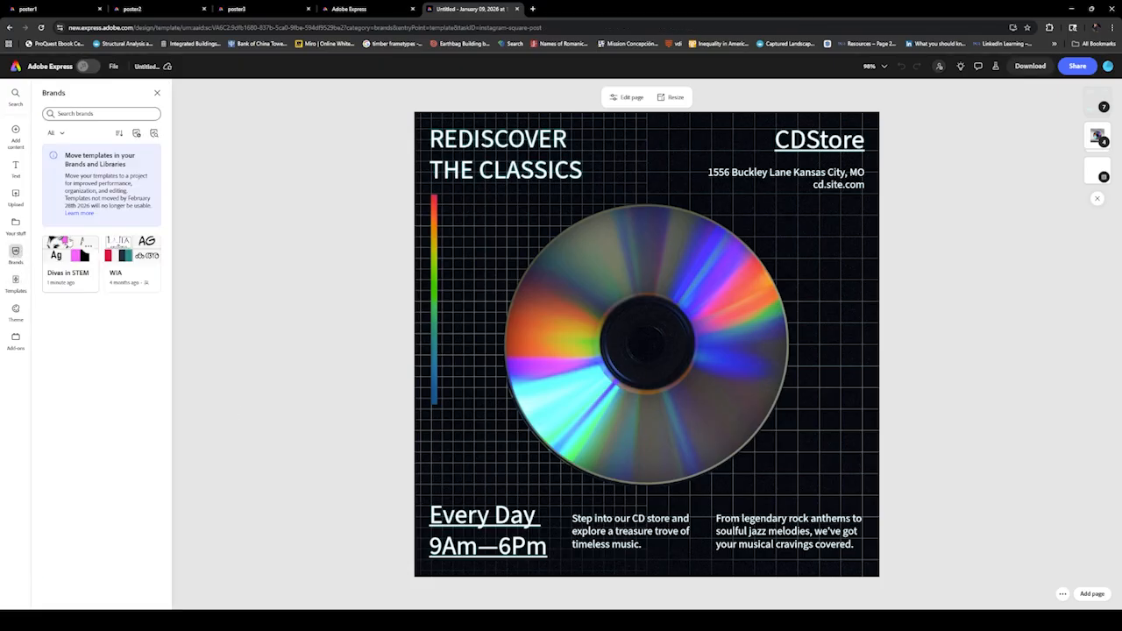
left_click(70, 277)
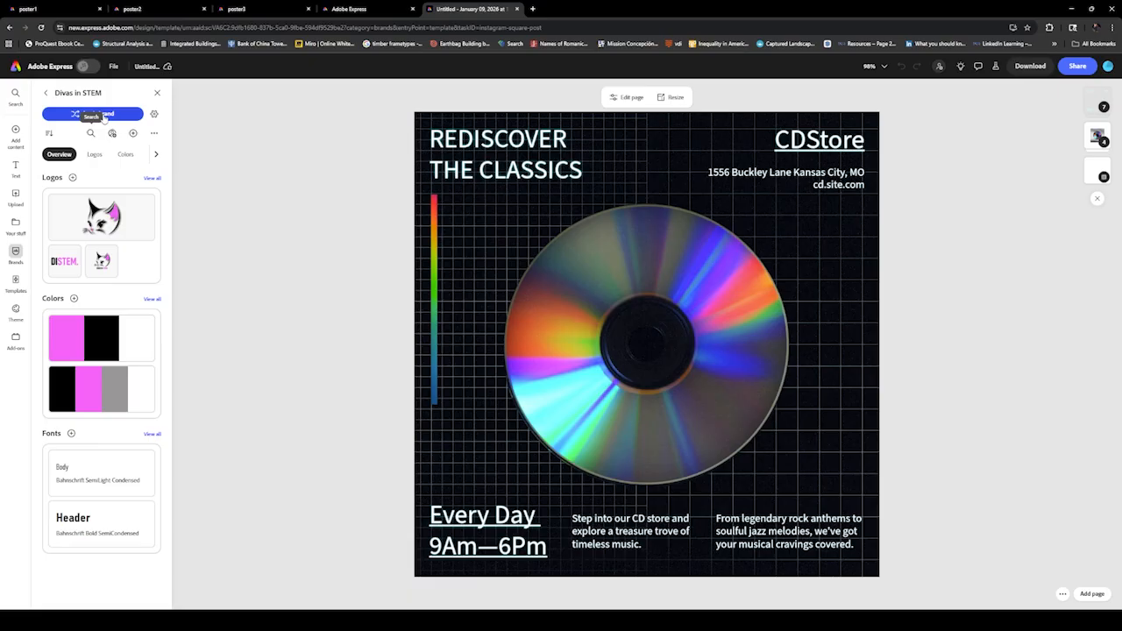
left_click(103, 113)
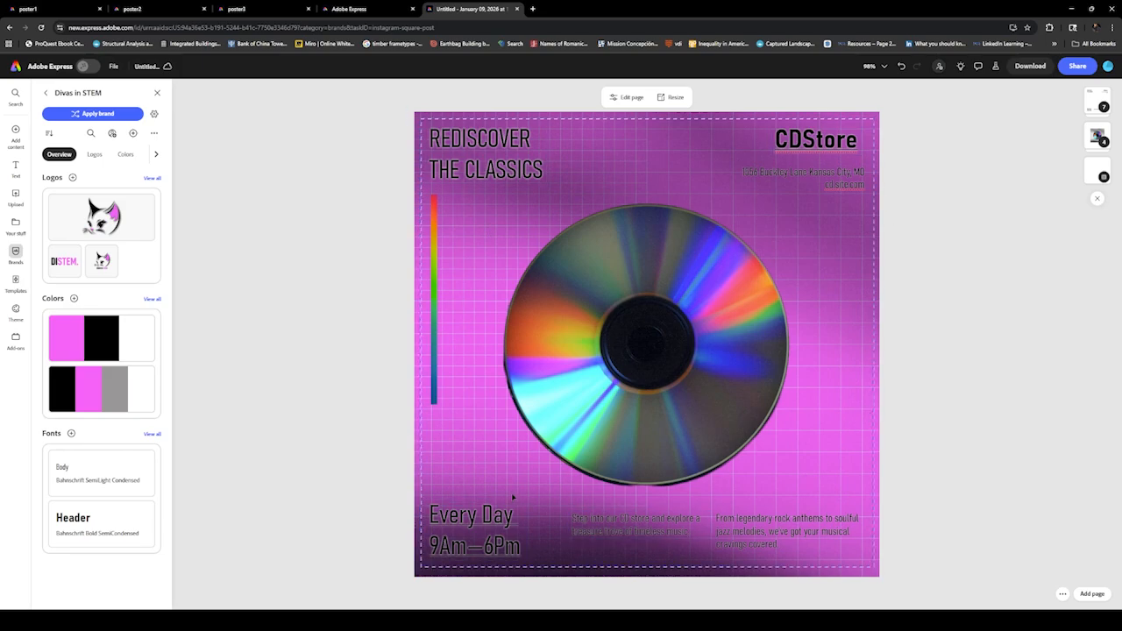
Replace the CD image and rainbow bar with the brand's cat logo and position it in the middle of the poster
left_click(438, 254)
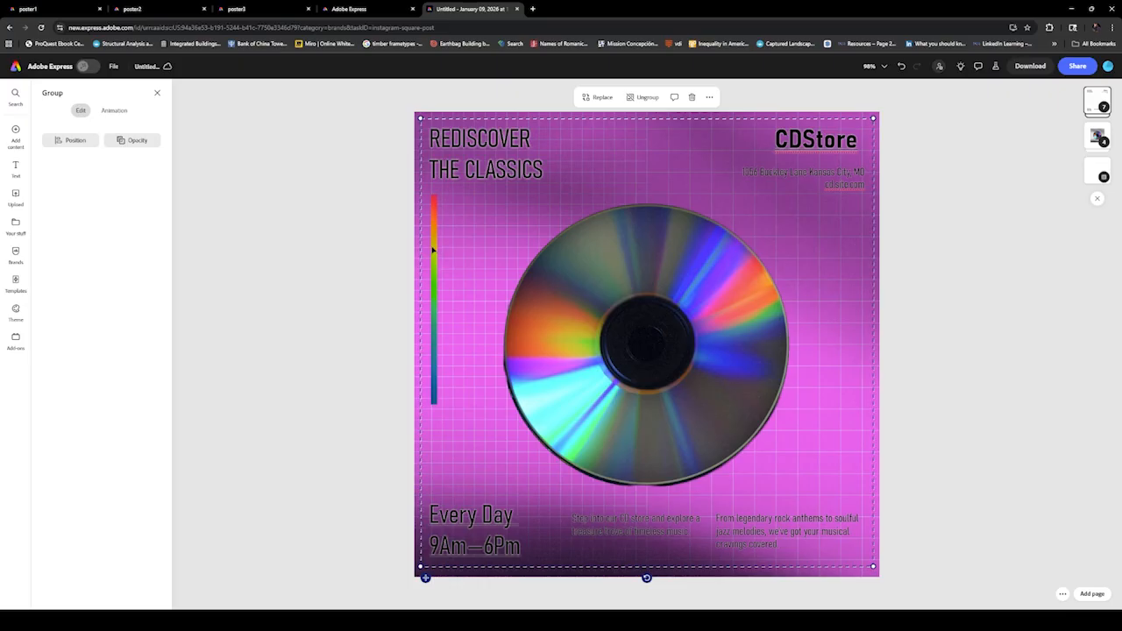
left_click(1099, 138)
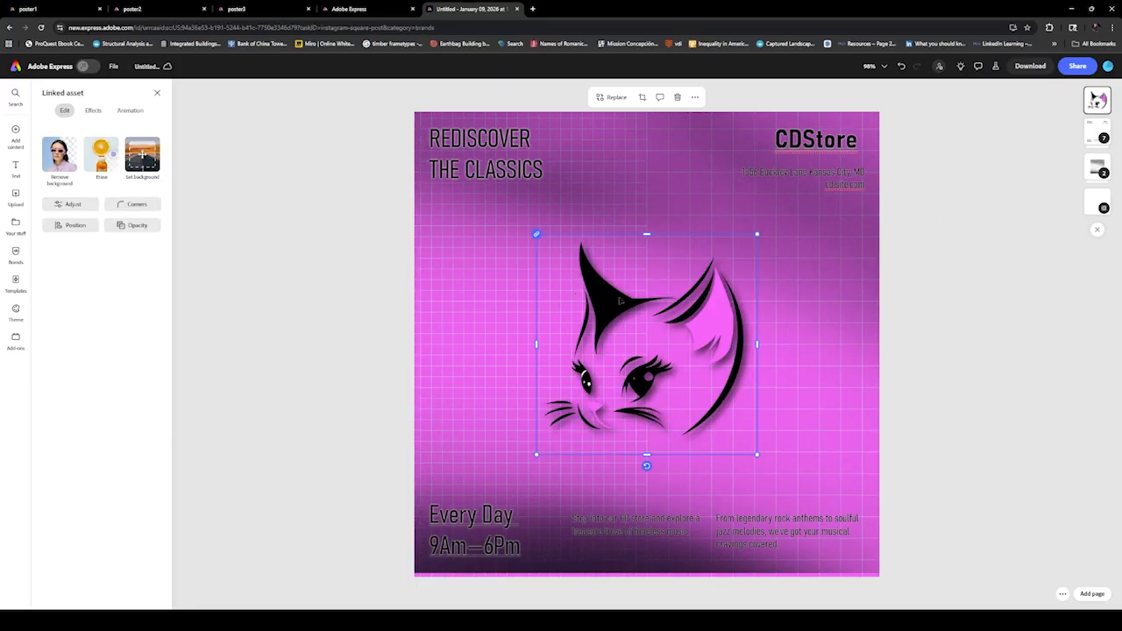
left_click_drag(619, 278, 620, 196)
Replace the CDStore title in the poster's upper corner with DISTEM
double_click(815, 139)
type("DISTEM.")
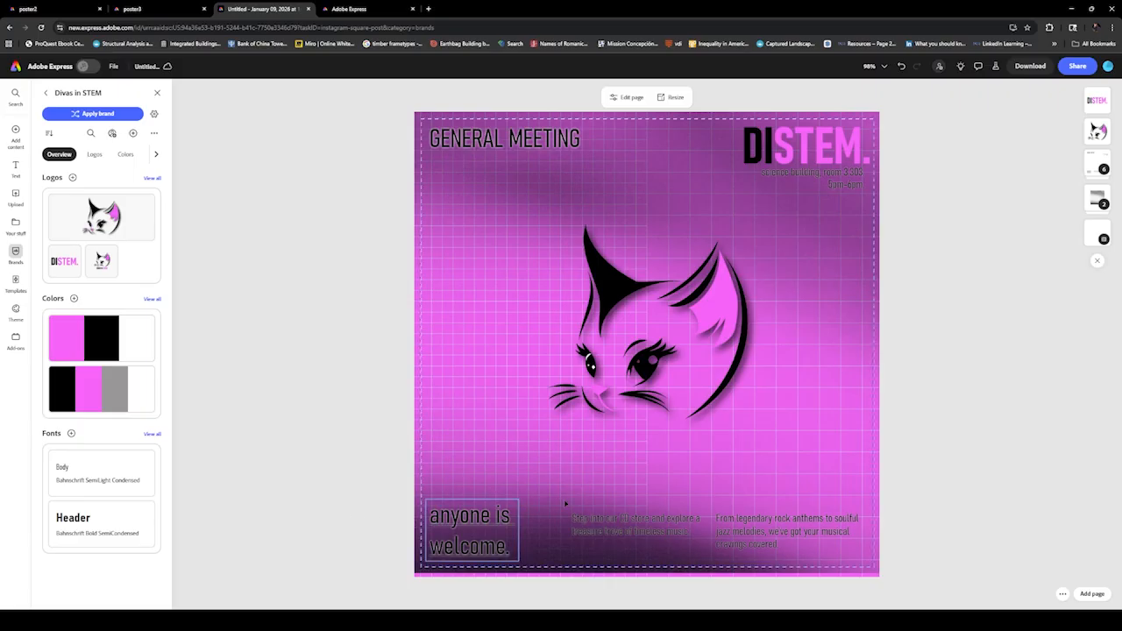
left_click(325, 341)
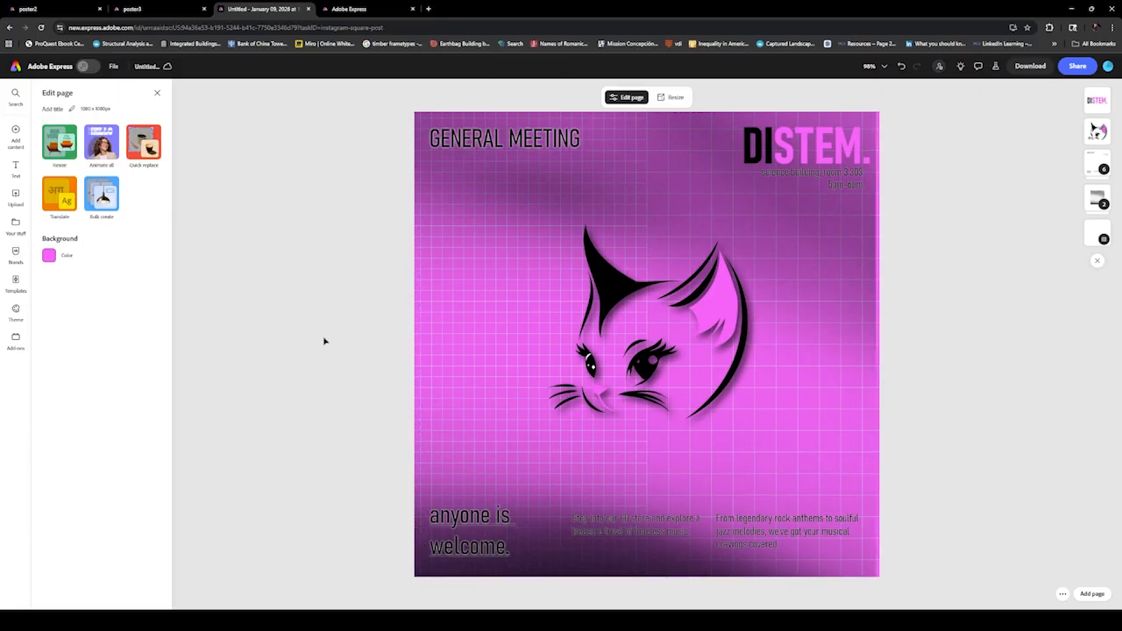